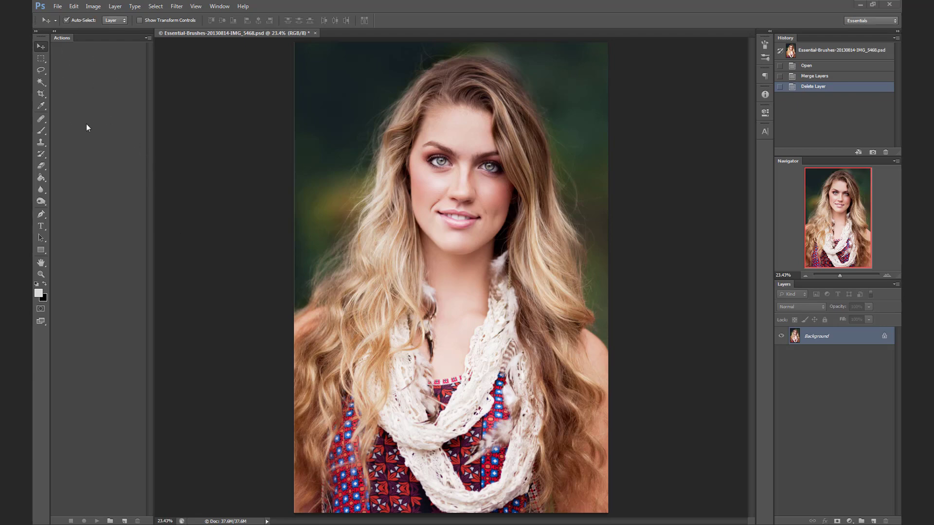
# Step: Load the action file "Bellevue Avenue - Essentials (5 FREE Brush-On Actions) - CS & CC.atn" and display the actions in Button Mode
pyautogui.click(220, 6)
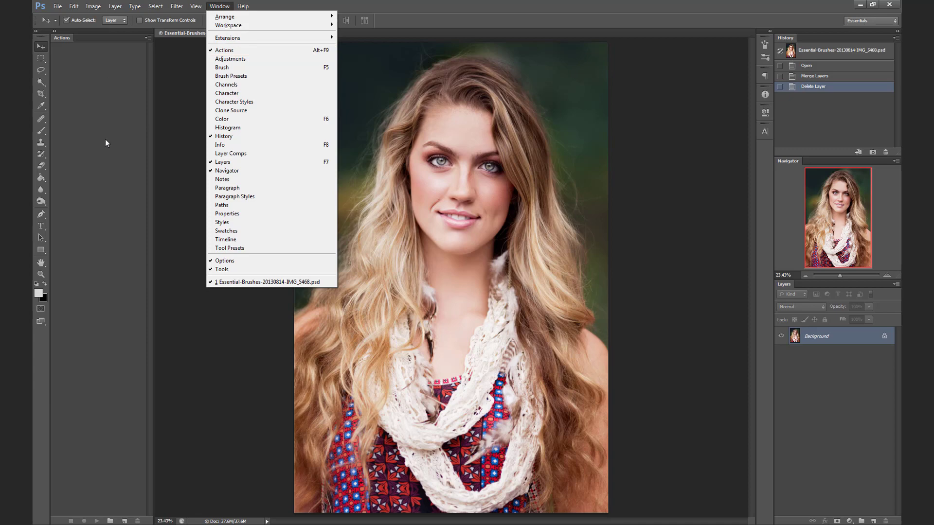
pyautogui.click(112, 123)
pyautogui.click(148, 38)
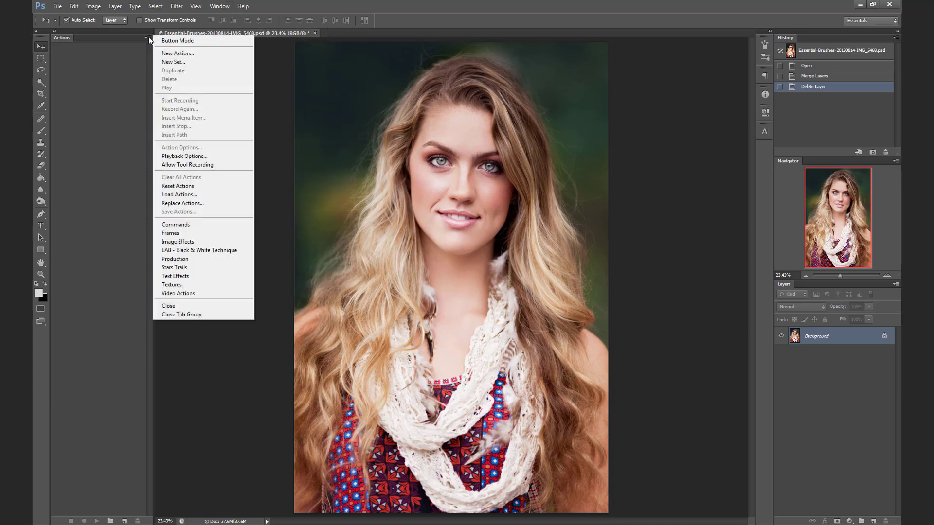
pyautogui.click(178, 194)
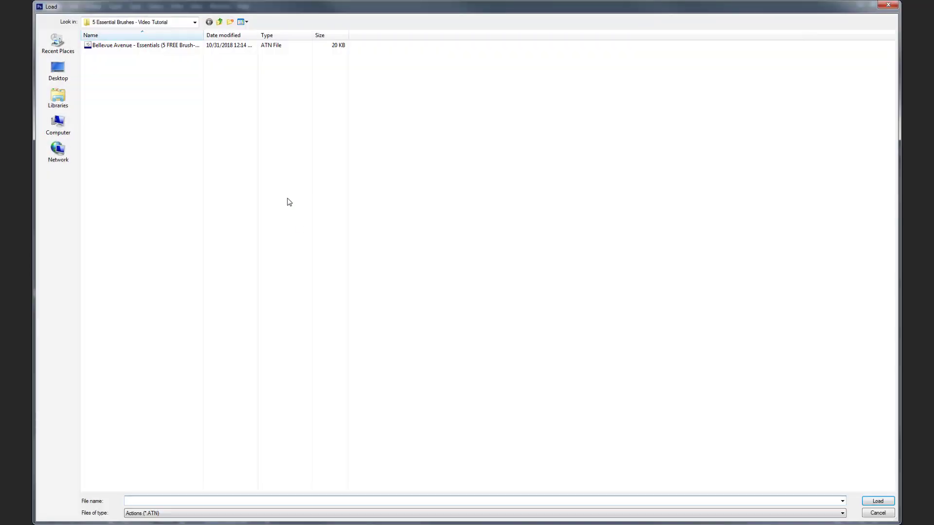
pyautogui.click(97, 45)
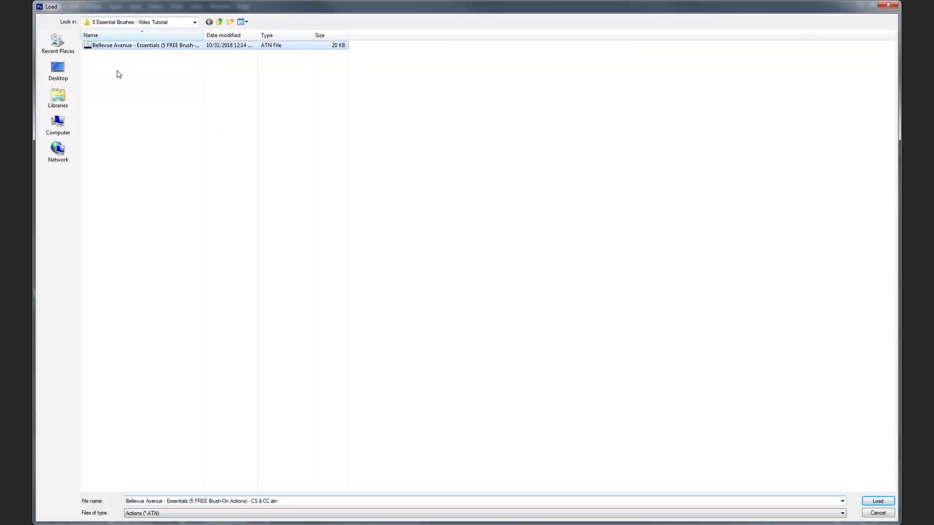
pyautogui.click(876, 500)
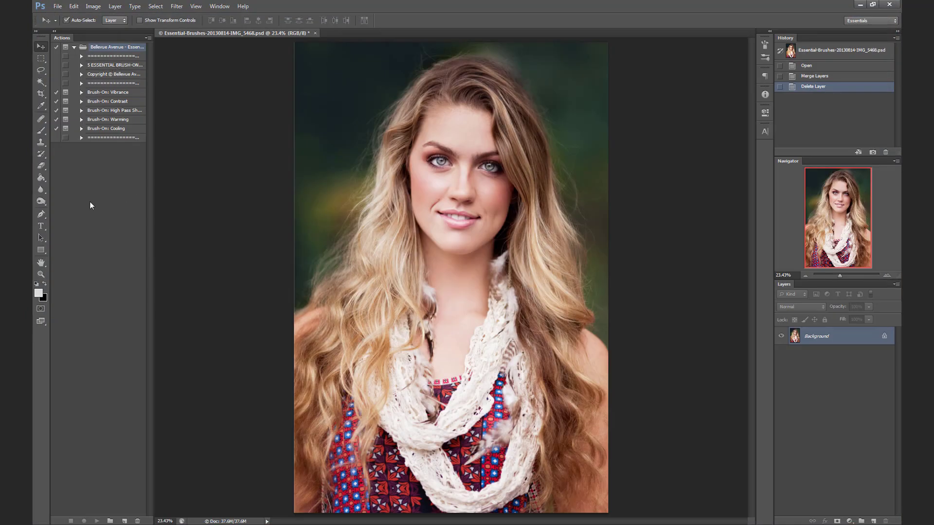
pyautogui.click(148, 38)
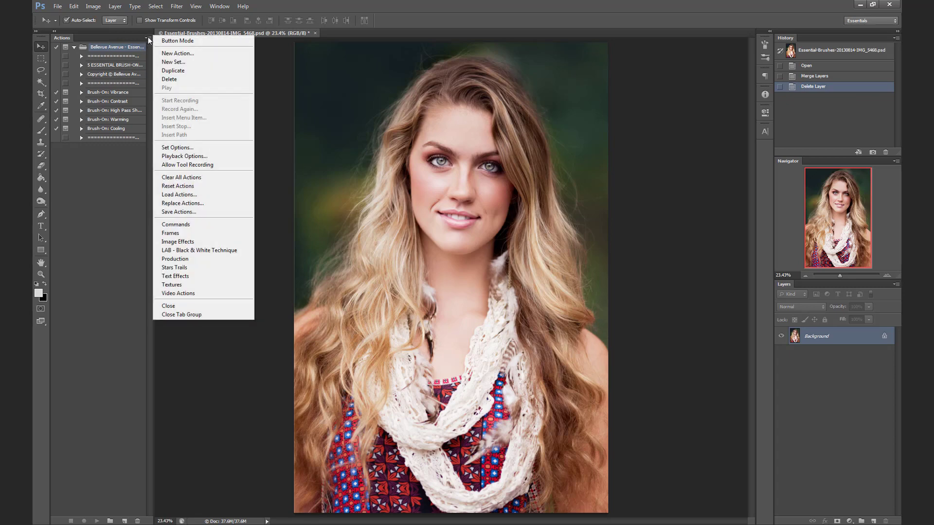
pyautogui.click(178, 41)
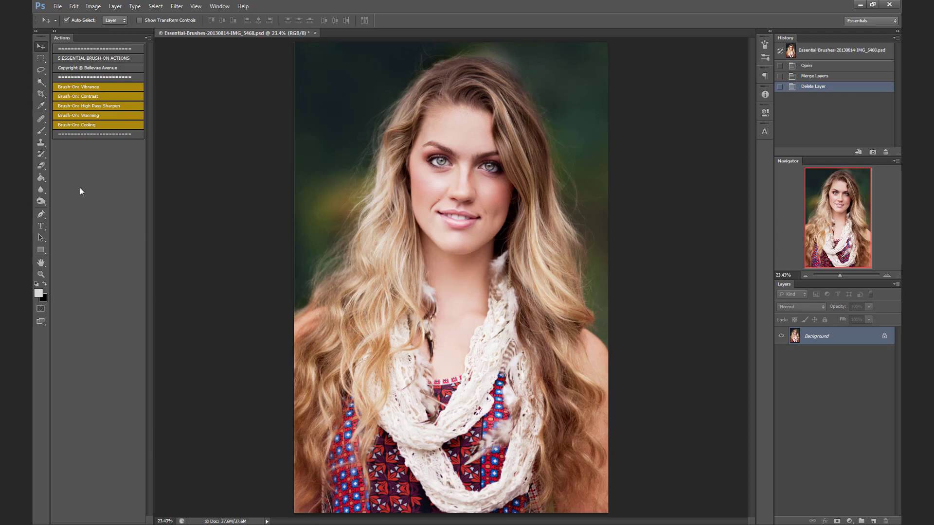
# Step: Run the Brush-On: Vibrance action and set up the Brush tool with white foreground, 100% opacity and 20% flow
pyautogui.click(88, 87)
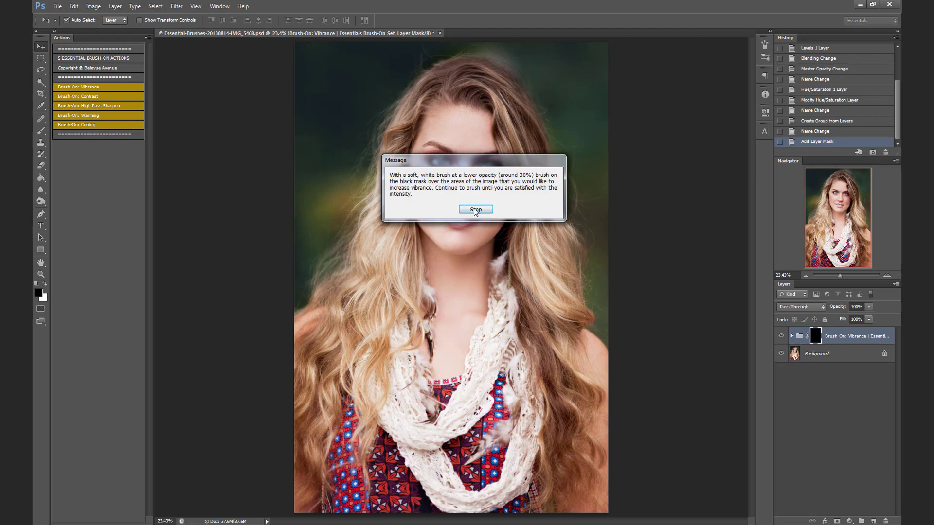
pyautogui.click(475, 210)
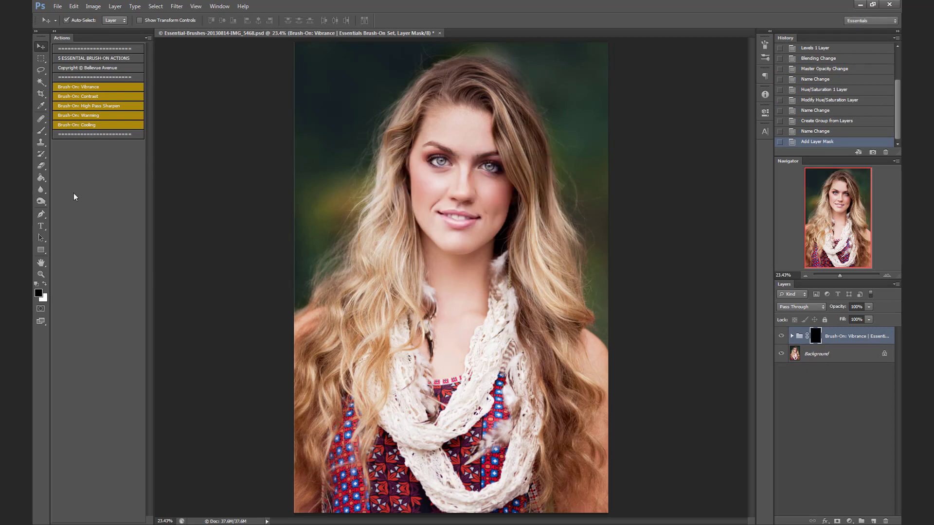
pyautogui.click(41, 131)
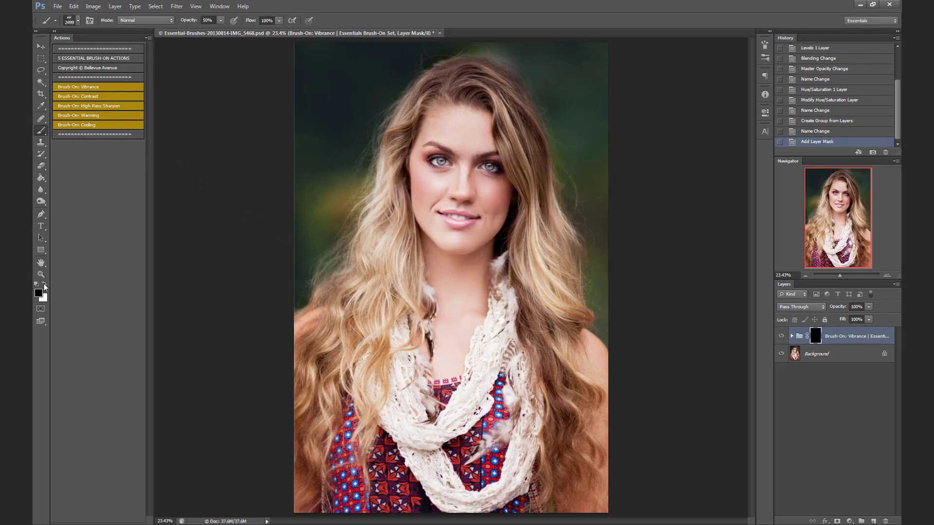
pyautogui.click(44, 284)
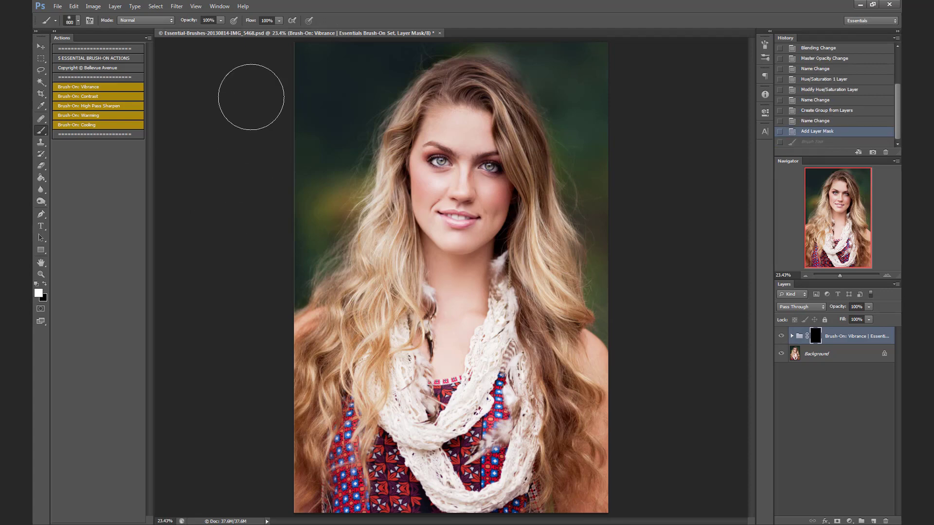
pyautogui.click(279, 21)
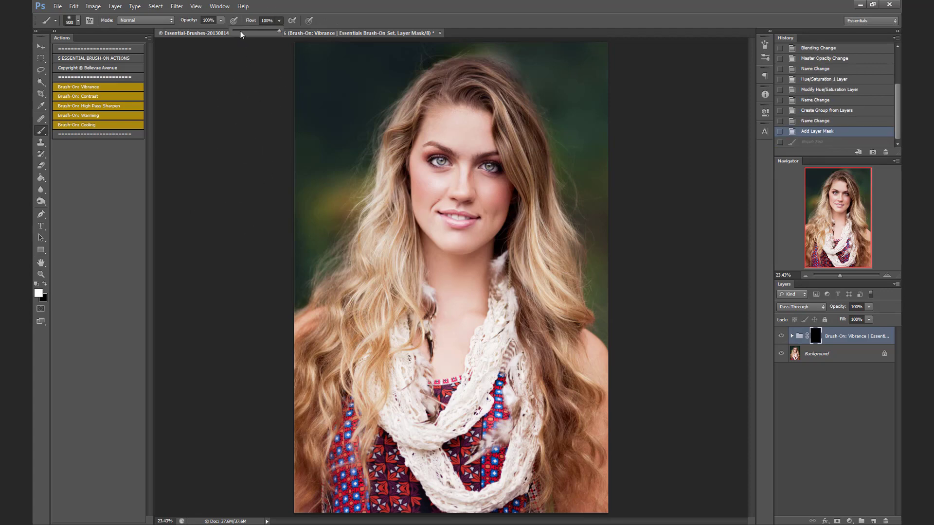
pyautogui.moveTo(240, 31); pyautogui.dragTo(241, 30)
# Step: Paint white on the Vibrance group's mask over the hair, clothing, neck and lower face with an 800 px brush
pyautogui.moveTo(368, 294); pyautogui.dragTo(389, 303)
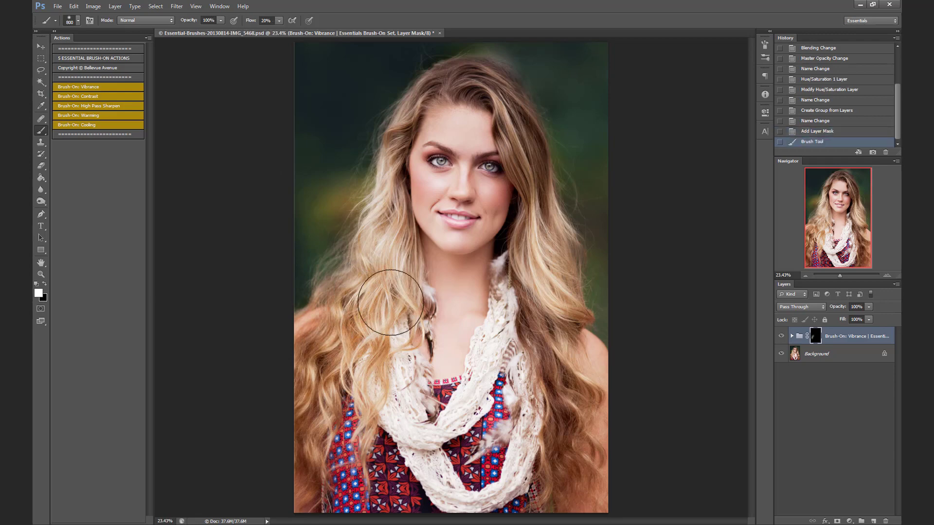
pyautogui.click(423, 462)
pyautogui.click(526, 365)
pyautogui.click(538, 270)
pyautogui.click(528, 259)
pyautogui.click(461, 251)
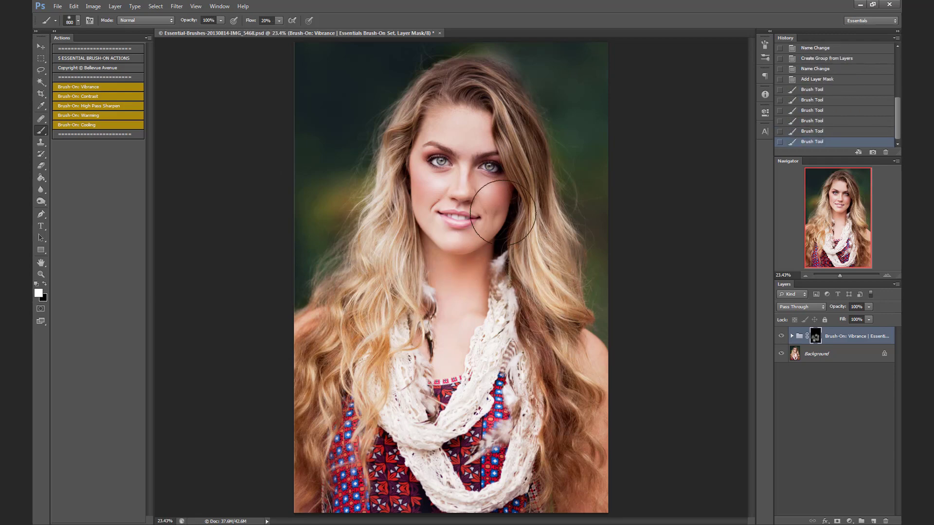
pyautogui.click(506, 213)
# Step: Paint extra vibrance onto both cheeks with a 400 px brush
pyautogui.press('[')
pyautogui.press('[')
pyautogui.press('[')
pyautogui.press('[')
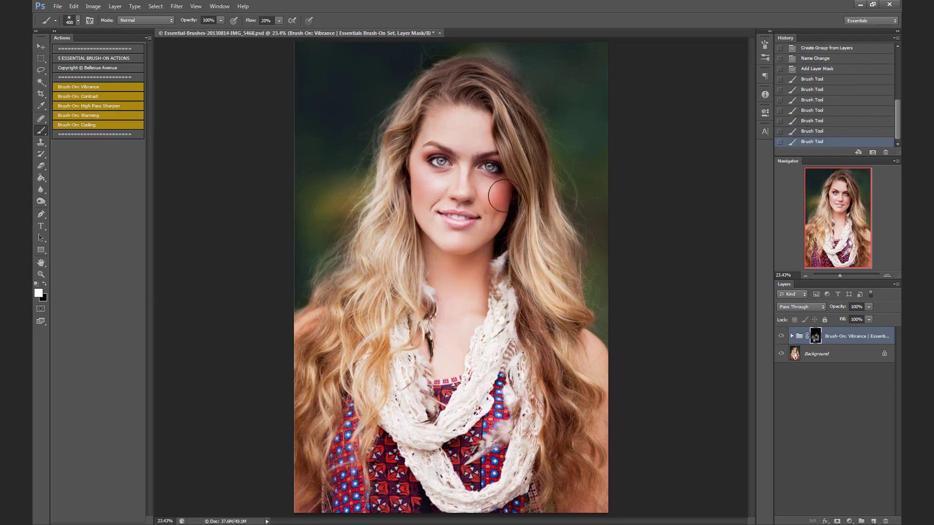
pyautogui.click(506, 199)
pyautogui.click(433, 187)
pyautogui.click(427, 182)
# Step: Build up the vibrance mask over finer and broader areas with varying brush sizes, and compare the photo with and without the Vibrance group
pyautogui.press('[')
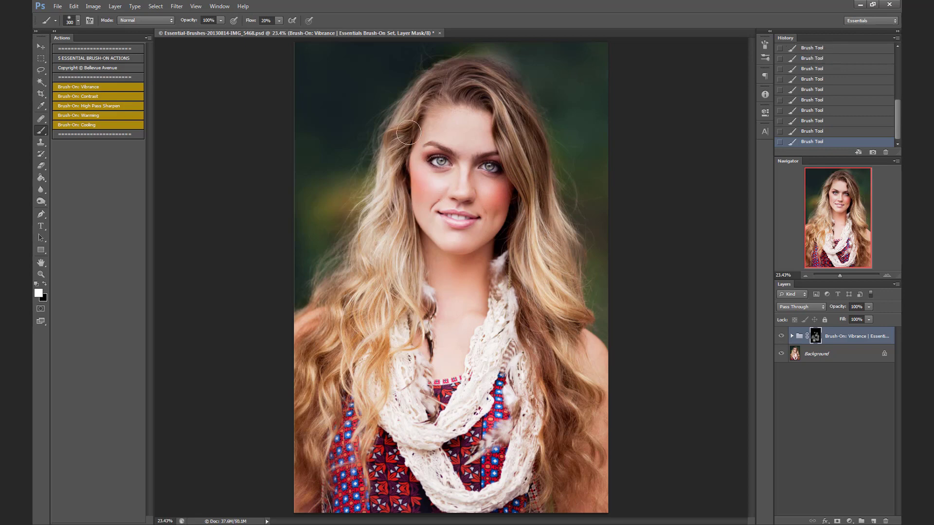
pyautogui.press(']')
pyautogui.press(']')
pyautogui.press(']')
pyautogui.press(']')
pyautogui.press('[')
pyautogui.press('[')
pyautogui.press('[')
pyautogui.press('[')
pyautogui.press('[')
pyautogui.press('[')
pyautogui.press('[')
pyautogui.press('[')
pyautogui.press('[')
pyautogui.press('[')
pyautogui.press('[')
pyautogui.press('[')
pyautogui.press('[')
pyautogui.press(']')
pyautogui.press(']')
pyautogui.press(']')
pyautogui.press(']')
pyautogui.press(']')
pyautogui.press(']')
pyautogui.press(']')
pyautogui.press(']')
pyautogui.press(']')
pyautogui.press(']')
pyautogui.press(']')
pyautogui.press(']')
pyautogui.press(']')
pyautogui.press(']')
pyautogui.press(']')
pyautogui.press(']')
pyautogui.press(']')
pyautogui.click(780, 337)
pyautogui.click(780, 337)
# Step: Run the Brush-On: Contrast action and paint contrast over the hair and clothing with a 1000 px white brush
pyautogui.click(90, 97)
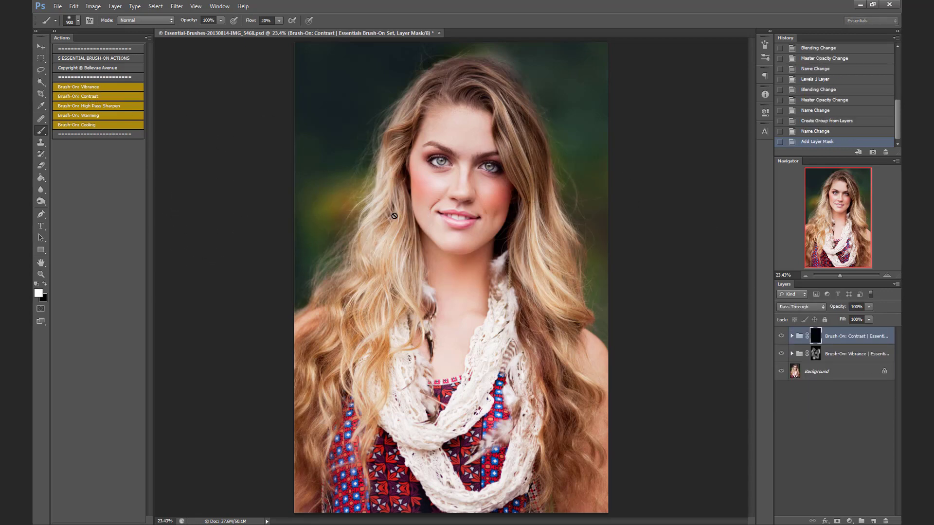
pyautogui.click(465, 212)
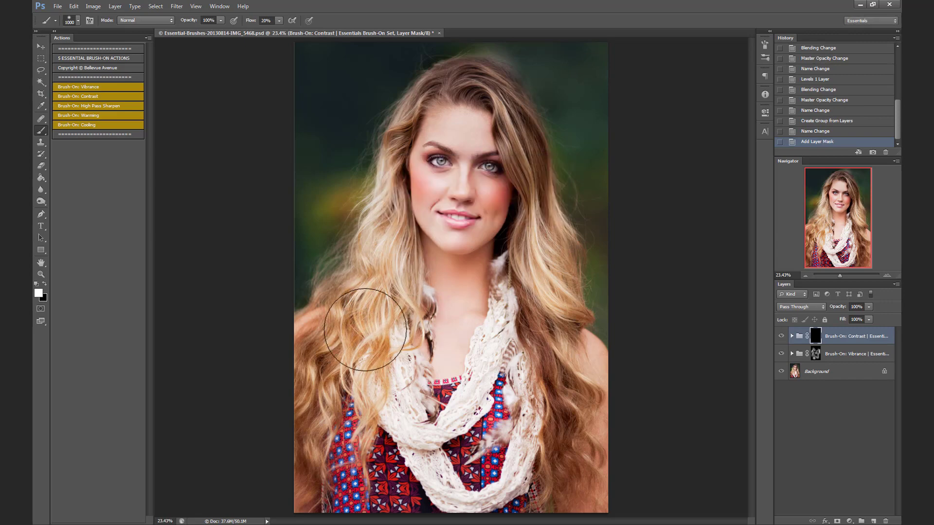
pyautogui.moveTo(365, 330); pyautogui.dragTo(404, 387)
pyautogui.moveTo(495, 394)
pyautogui.mouseDown()
pyautogui.moveTo(555, 418)
pyautogui.moveTo(530, 157)
pyautogui.mouseUp()
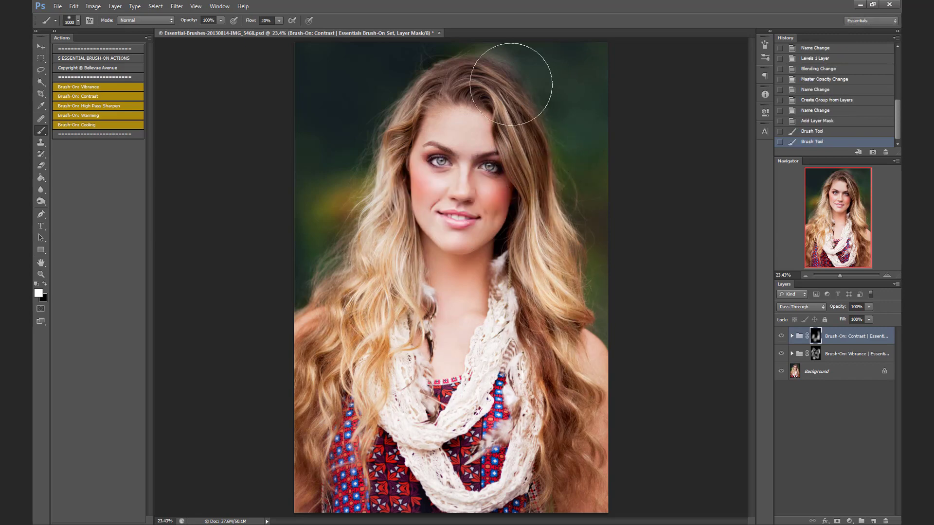
pyautogui.moveTo(511, 84)
pyautogui.mouseDown()
pyautogui.moveTo(415, 101)
pyautogui.moveTo(367, 198)
pyautogui.moveTo(389, 180)
pyautogui.mouseUp()
# Step: Paint contrast over the eyes, cheeks, lips and nose with a 300 px brush
pyautogui.press('[')
pyautogui.press('[')
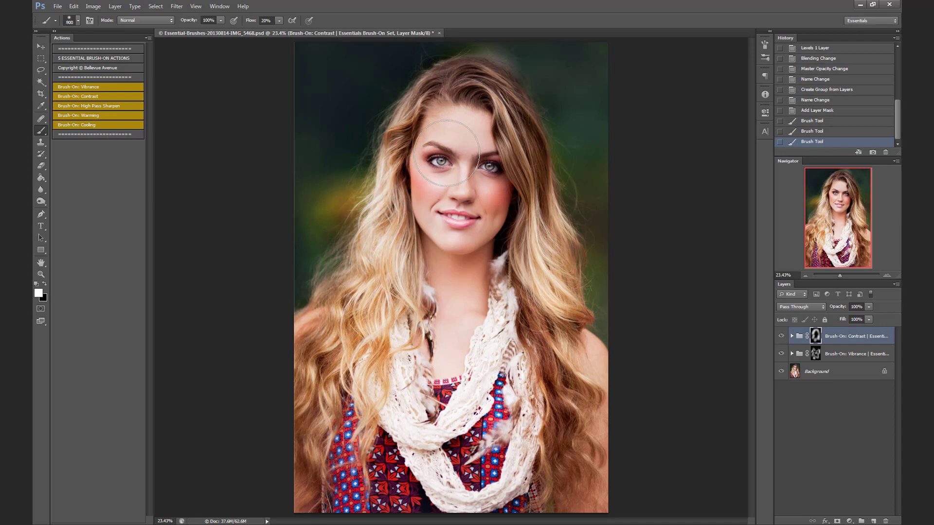
pyautogui.press('[')
pyautogui.press('[')
pyautogui.press('[')
pyautogui.press('[')
pyautogui.press('[')
pyautogui.click(443, 159)
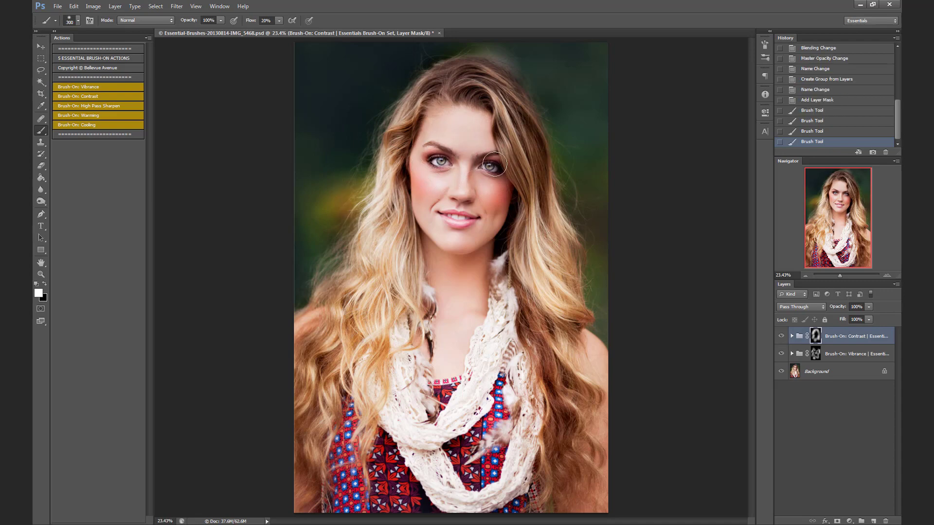
pyautogui.click(499, 193)
pyautogui.moveTo(459, 222)
pyautogui.mouseDown()
pyautogui.moveTo(468, 225)
pyautogui.moveTo(470, 197)
pyautogui.moveTo(419, 172)
pyautogui.mouseUp()
pyautogui.click(452, 194)
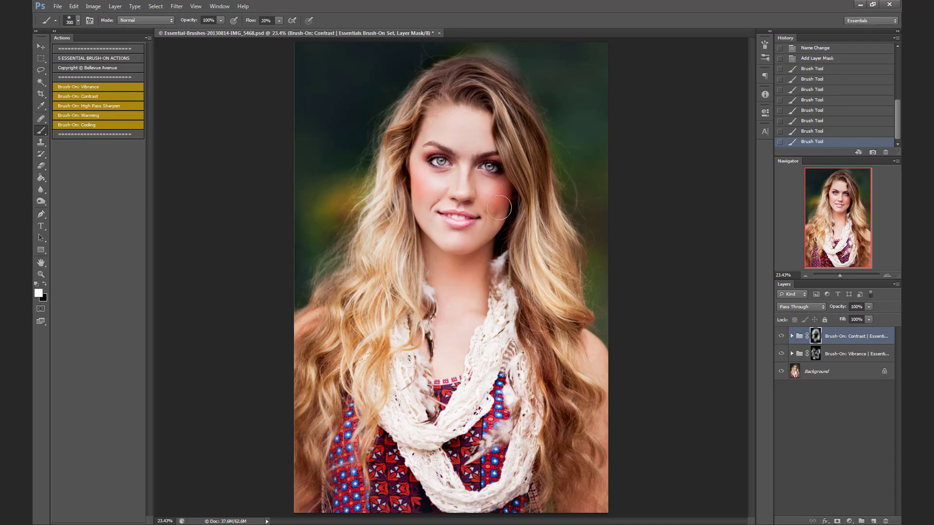
pyautogui.moveTo(499, 207); pyautogui.dragTo(509, 219)
# Step: Compare the photo with and without the Brush-On: Contrast group by switching its visibility
pyautogui.click(781, 337)
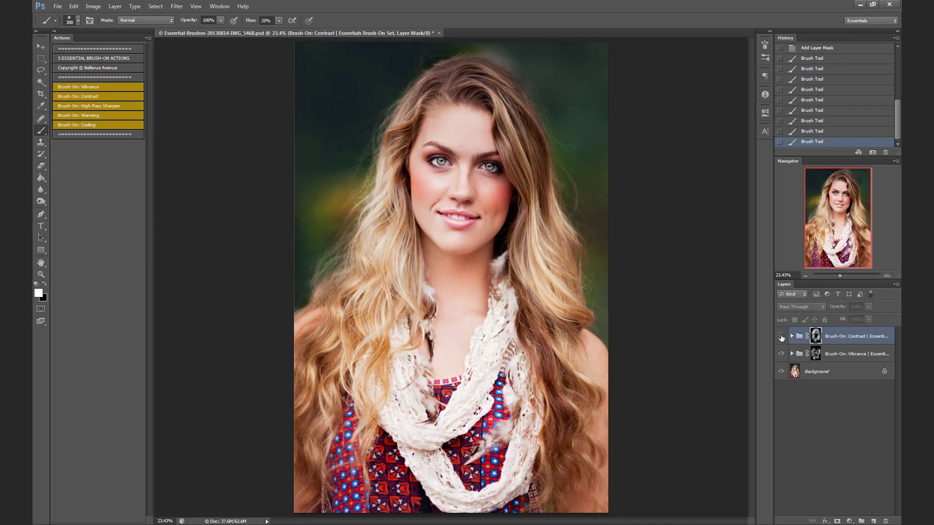
pyautogui.click(781, 336)
pyautogui.click(782, 337)
pyautogui.click(782, 338)
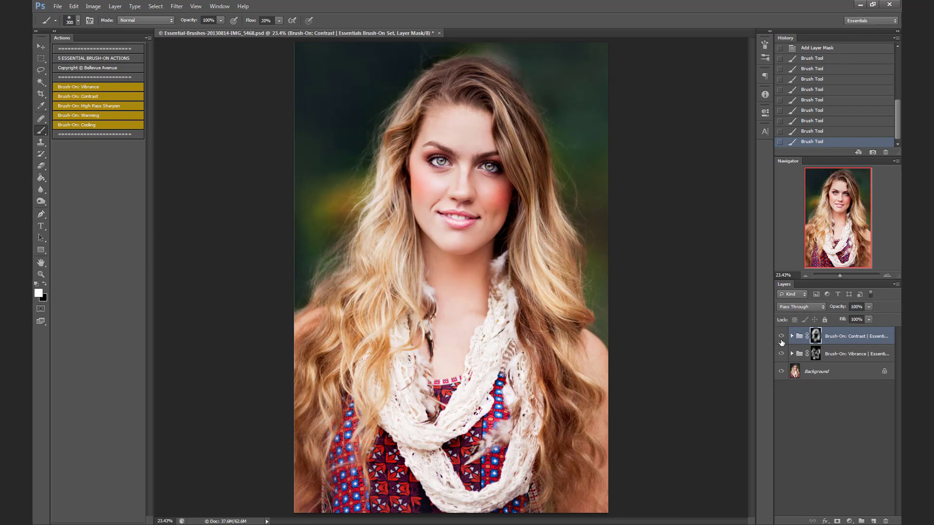
pyautogui.click(781, 336)
pyautogui.click(781, 336)
# Step: Run the Brush-On: High Pass Sharpen action and set the brush flow to 37%
pyautogui.click(107, 105)
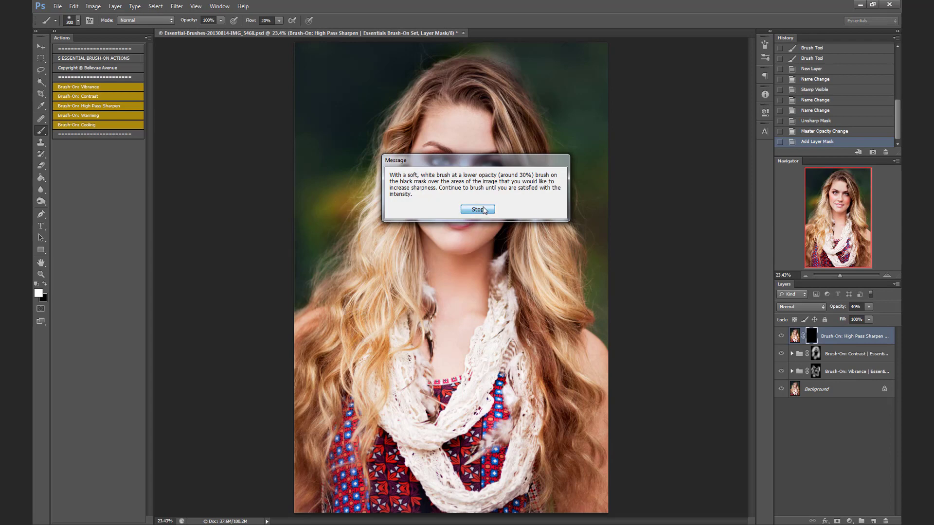
pyautogui.click(477, 210)
pyautogui.click(280, 21)
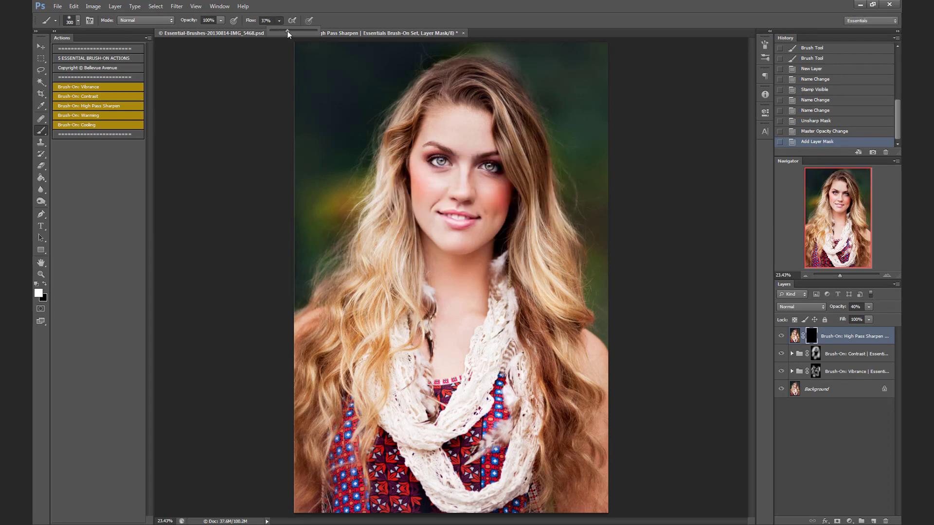
# Step: Paint sharpening over both eyes on the High Pass Sharpen mask with a small brush
pyautogui.press('[')
pyautogui.press('[')
pyautogui.press('[')
pyautogui.press('[')
pyautogui.press('[')
pyautogui.moveTo(439, 163); pyautogui.dragTo(489, 168)
pyautogui.click(490, 168)
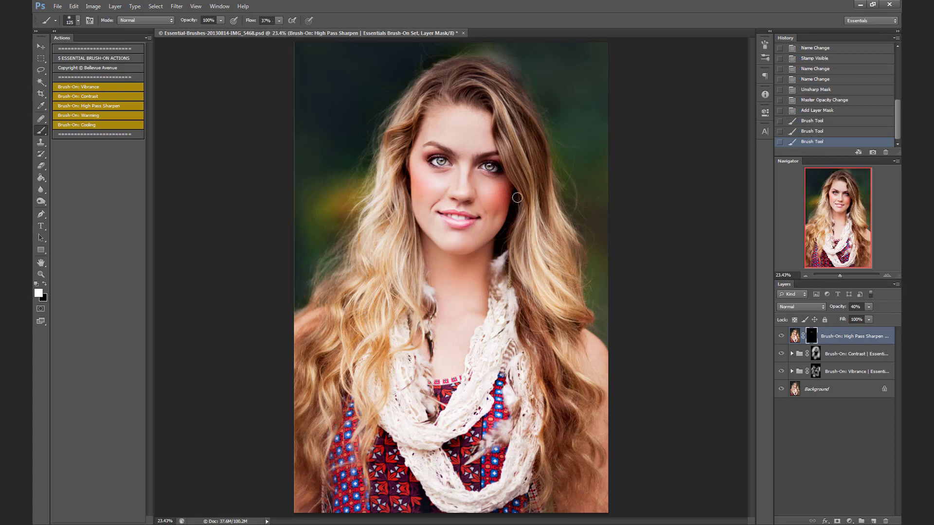
# Step: Paint sharpening along the hair on both sides of the face with an enlarged brush
pyautogui.press(']')
pyautogui.press(']')
pyautogui.press(']')
pyautogui.press(']')
pyautogui.press(']')
pyautogui.press(']')
pyautogui.press(']')
pyautogui.moveTo(535, 197)
pyautogui.mouseDown()
pyautogui.moveTo(540, 291)
pyautogui.moveTo(563, 325)
pyautogui.moveTo(557, 388)
pyautogui.mouseUp()
pyautogui.moveTo(379, 288)
pyautogui.mouseDown()
pyautogui.moveTo(394, 198)
pyautogui.moveTo(394, 149)
pyautogui.moveTo(449, 100)
pyautogui.mouseUp()
# Step: Paint sharpening over both eyebrows with a brush of about 90 px
pyautogui.press('[')
pyautogui.press('[')
pyautogui.press('[')
pyautogui.press('[')
pyautogui.press('[')
pyautogui.press('[')
pyautogui.press('[')
pyautogui.press('[')
pyautogui.press('[')
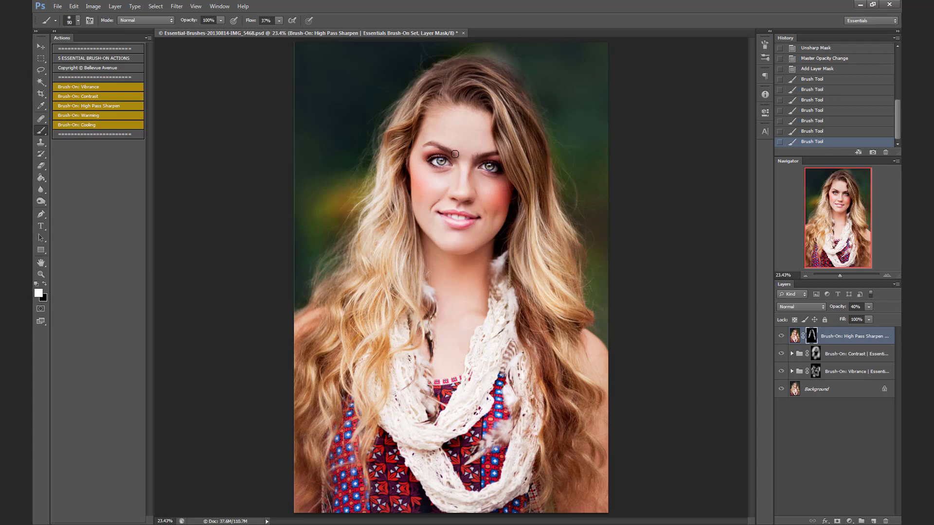
pyautogui.moveTo(432, 146); pyautogui.dragTo(452, 154)
pyautogui.click(490, 153)
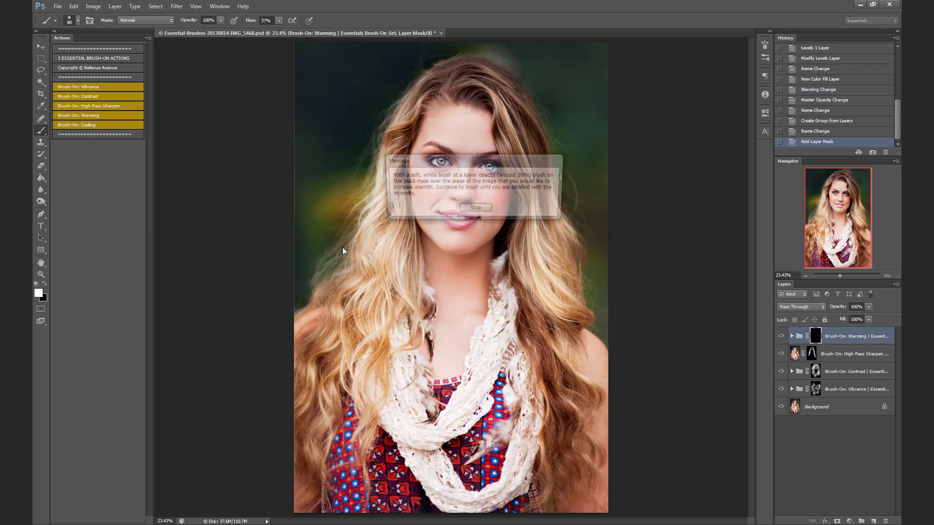
# Step: Run the Brush-On: Warming action and paint warmth over the top of the hair and the face with a 1200 px brush
pyautogui.click(476, 212)
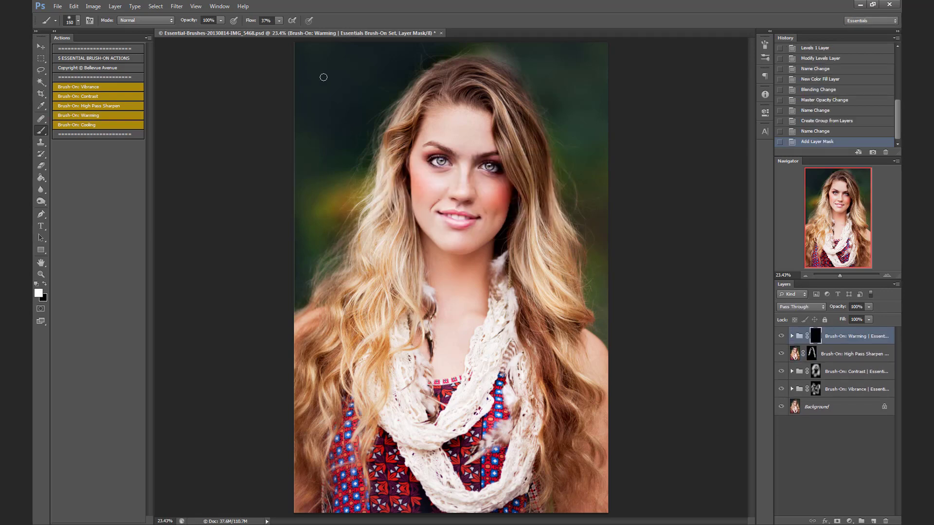
pyautogui.press(']')
pyautogui.press(']')
pyautogui.press(']')
pyautogui.press(']')
pyautogui.press(']')
pyautogui.press(']')
pyautogui.press(']')
pyautogui.press(']')
pyautogui.press(']')
pyautogui.moveTo(463, 90); pyautogui.dragTo(515, 151)
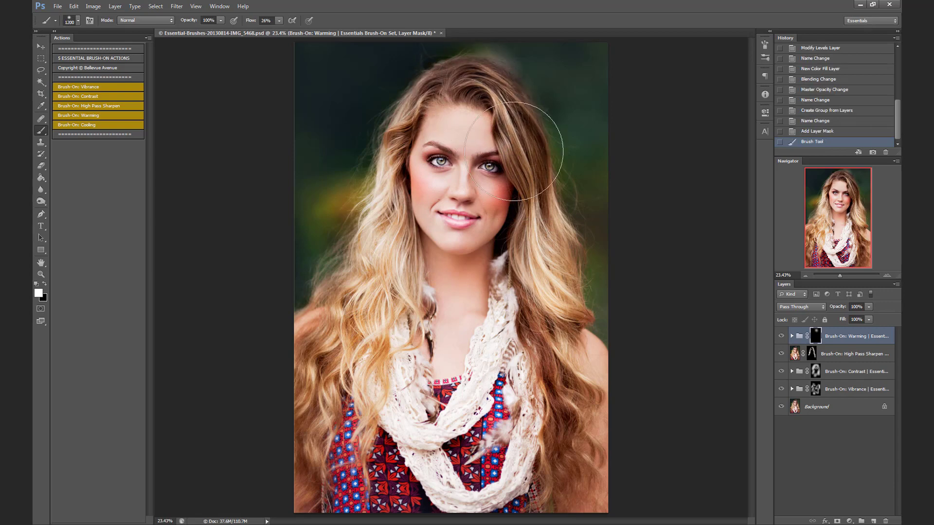
pyautogui.moveTo(503, 194); pyautogui.dragTo(448, 219)
pyautogui.moveTo(468, 189)
pyautogui.mouseDown()
pyautogui.moveTo(481, 232)
pyautogui.moveTo(459, 236)
pyautogui.mouseUp()
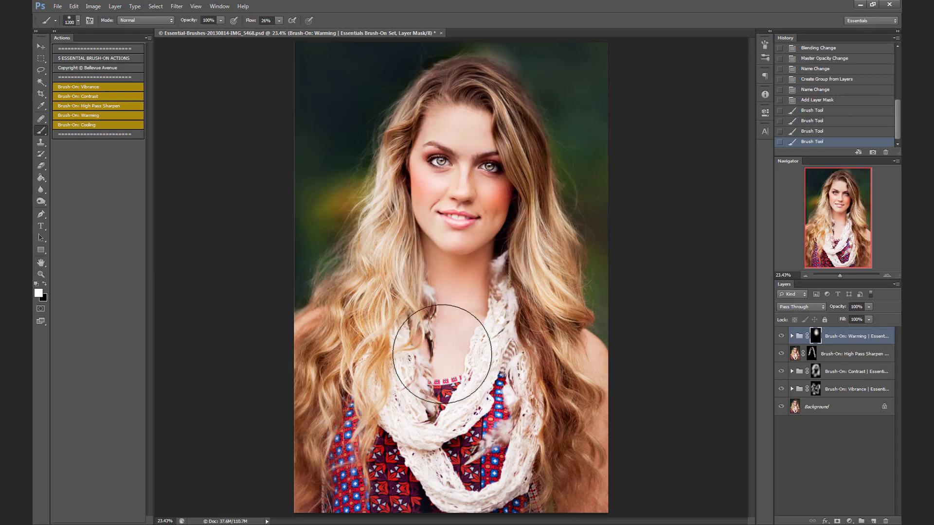
# Step: Extend the warming effect over the chest, scarf and dress and back up to the face with the 1200 px brush
pyautogui.moveTo(442, 355); pyautogui.dragTo(438, 349)
pyautogui.moveTo(402, 398)
pyautogui.mouseDown()
pyautogui.moveTo(444, 388)
pyautogui.moveTo(470, 368)
pyautogui.mouseUp()
pyautogui.moveTo(445, 445)
pyautogui.mouseDown()
pyautogui.moveTo(396, 292)
pyautogui.moveTo(355, 384)
pyautogui.moveTo(403, 205)
pyautogui.moveTo(457, 216)
pyautogui.moveTo(478, 195)
pyautogui.mouseUp()
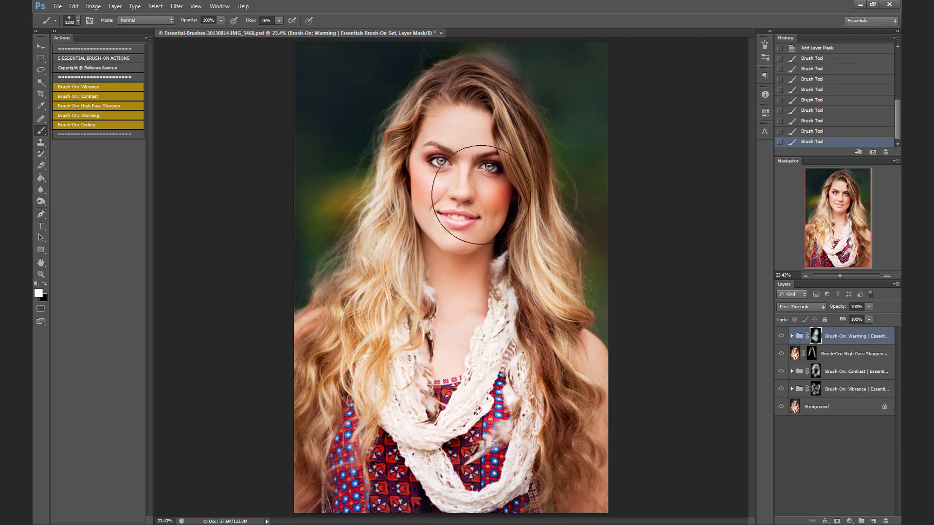
# Step: Reduce the brush to 300 px and compare the portrait with the warming group hidden and shown
pyautogui.press('[')
pyautogui.press('[')
pyautogui.press('[')
pyautogui.press('[')
pyautogui.press('[')
pyautogui.press('[')
pyautogui.press('[')
pyautogui.press('[')
pyautogui.press('[')
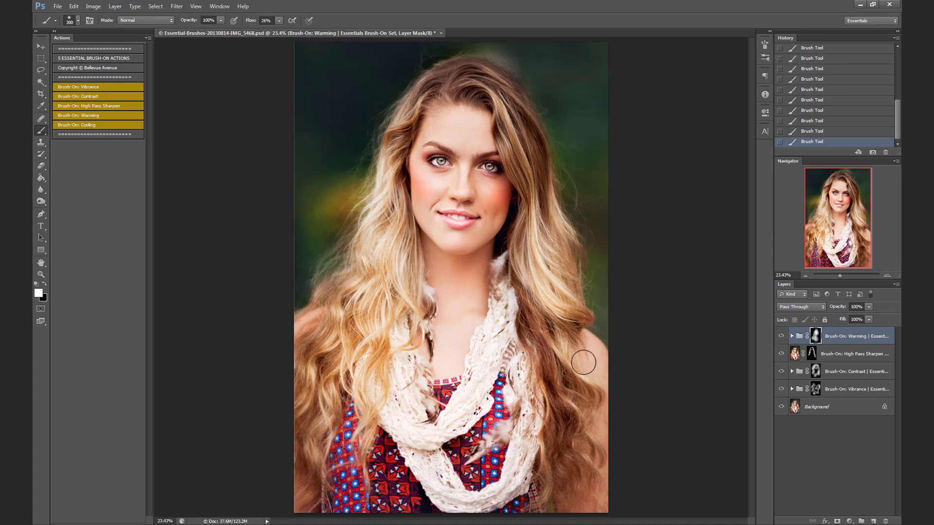
pyautogui.click(781, 338)
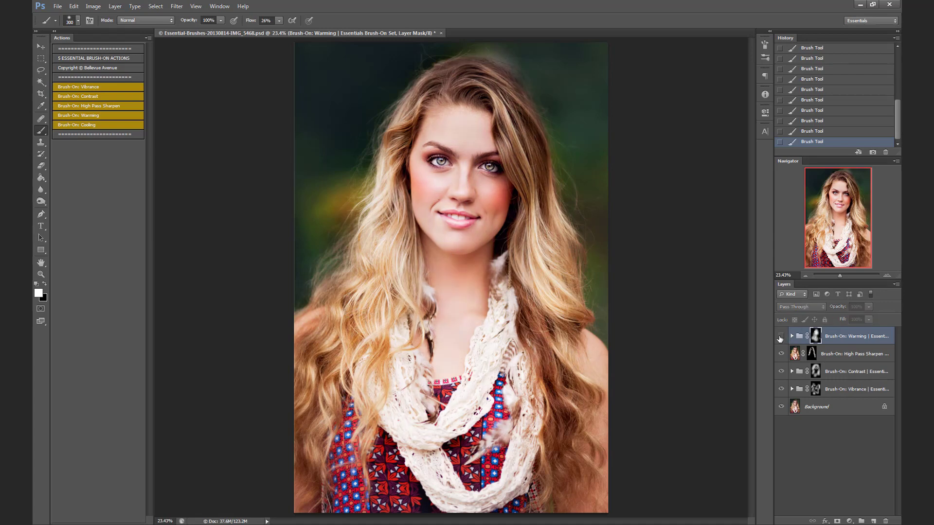
pyautogui.click(780, 338)
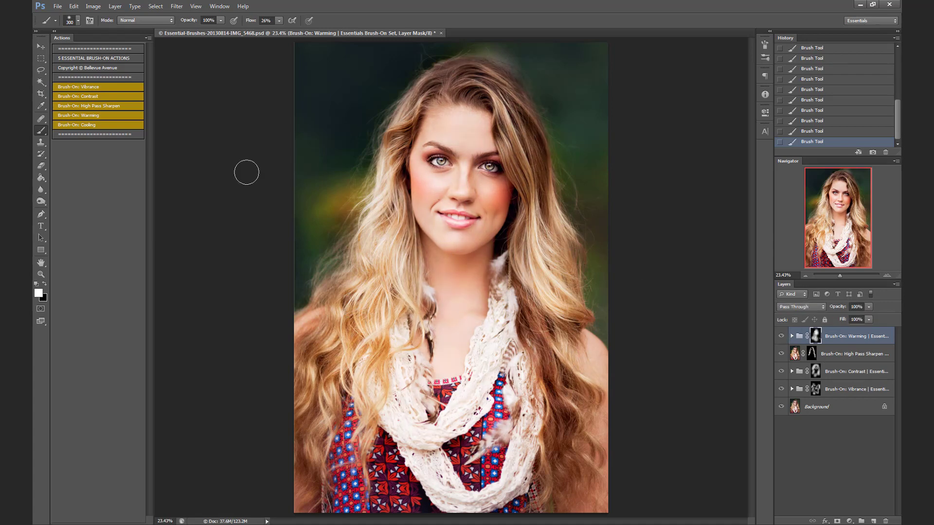
# Step: Run the Brush-On: Cooling action and paint coolness over the background right of the hair with an enlarged brush
pyautogui.click(85, 125)
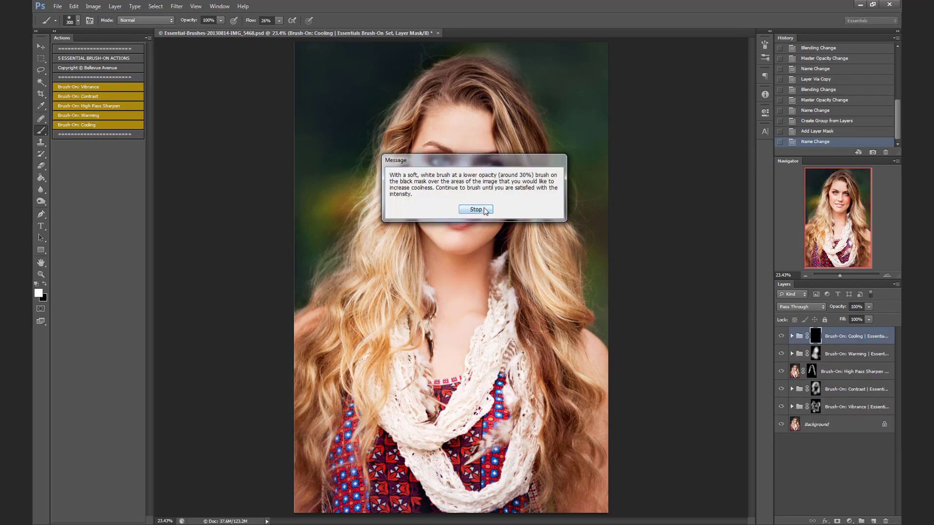
pyautogui.click(485, 211)
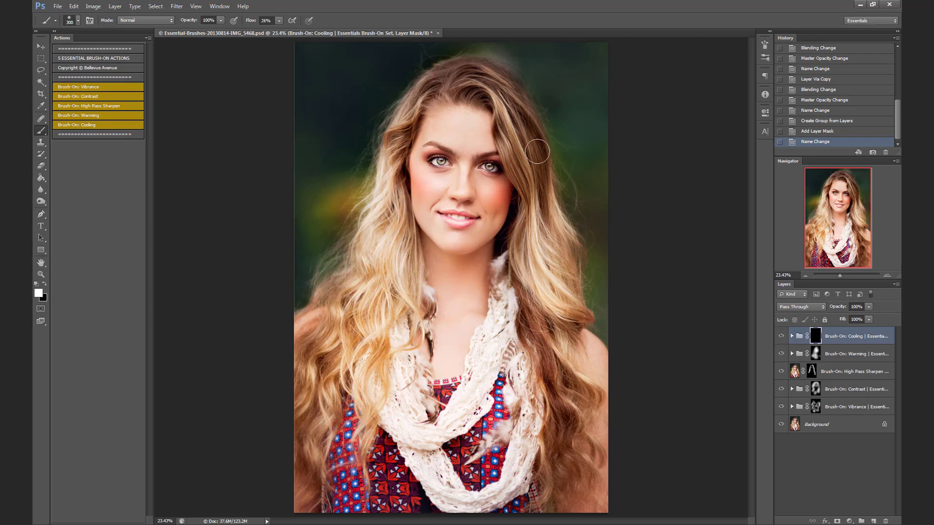
pyautogui.press(']')
pyautogui.press(']')
pyautogui.press(']')
pyautogui.press(']')
pyautogui.press(']')
pyautogui.press(']')
pyautogui.press(']')
pyautogui.moveTo(610, 278); pyautogui.dragTo(611, 256)
pyautogui.moveTo(621, 312); pyautogui.dragTo(604, 133)
# Step: Paint cooling over the yellow-green background patch left of the hair with a smaller brush
pyautogui.press('[')
pyautogui.press('[')
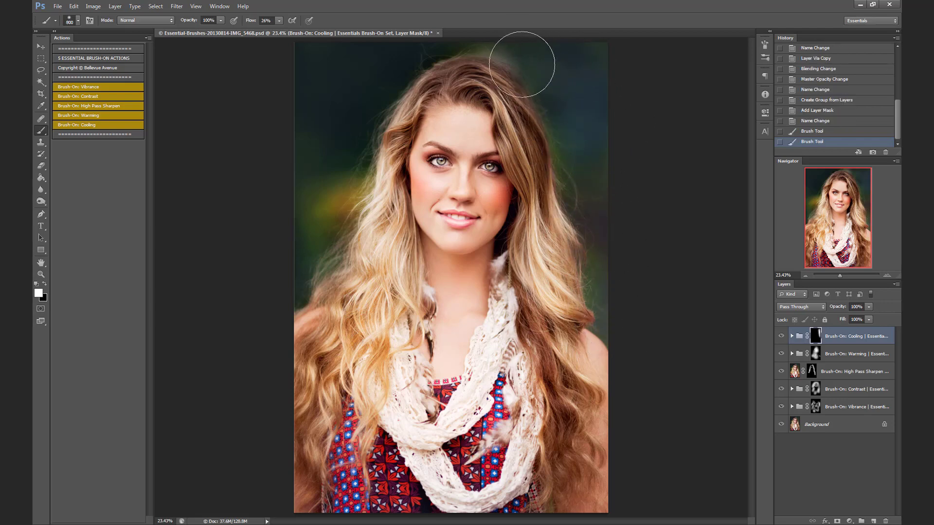
pyautogui.press('[')
pyautogui.press('[')
pyautogui.press('[')
pyautogui.press('[')
pyautogui.moveTo(341, 210)
pyautogui.mouseDown()
pyautogui.moveTo(301, 285)
pyautogui.moveTo(302, 214)
pyautogui.mouseUp()
# Step: Extend the cooling over the upper-left background, above the head and along both sides of the hair with a 700 px brush
pyautogui.press(']')
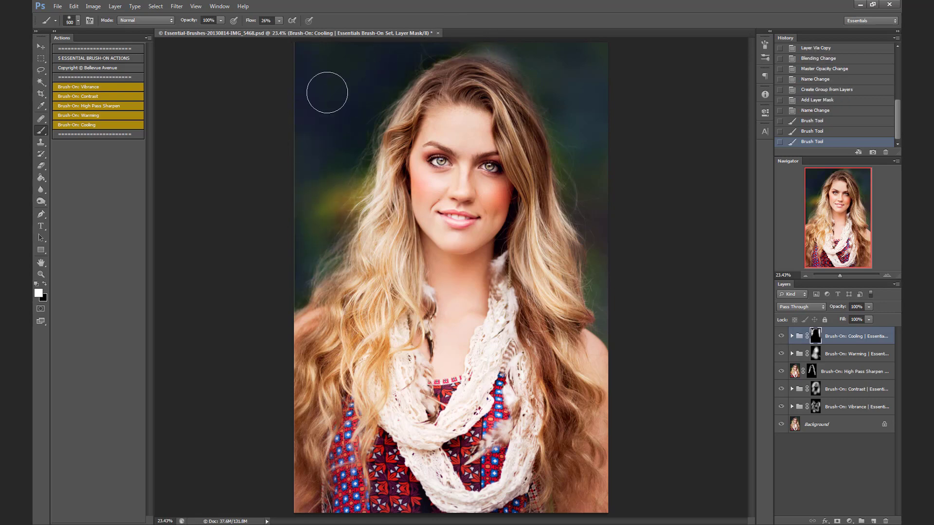
pyautogui.press(']')
pyautogui.press(']')
pyautogui.moveTo(322, 49)
pyautogui.mouseDown()
pyautogui.moveTo(290, 278)
pyautogui.moveTo(340, 214)
pyautogui.mouseUp()
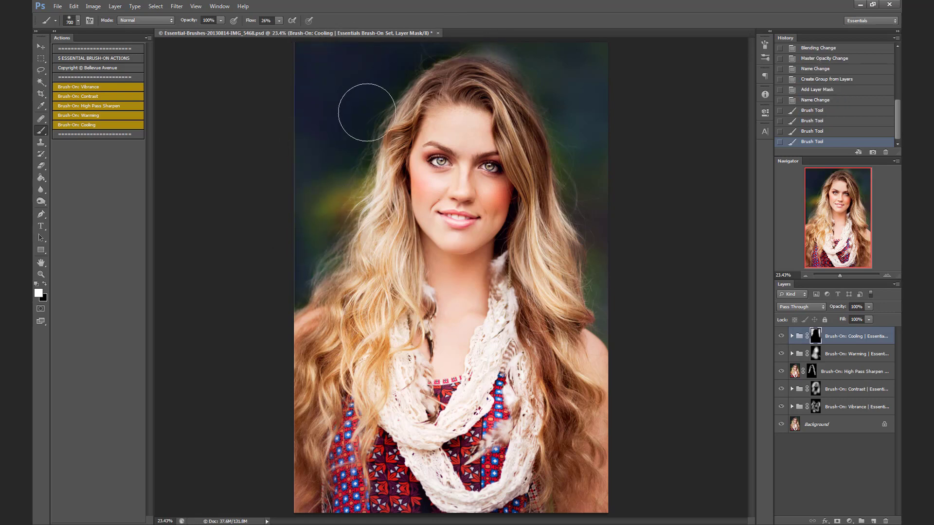
pyautogui.moveTo(367, 112); pyautogui.dragTo(399, 60)
pyautogui.moveTo(405, 52)
pyautogui.mouseDown()
pyautogui.moveTo(517, 52)
pyautogui.moveTo(412, 61)
pyautogui.moveTo(455, 53)
pyautogui.moveTo(426, 62)
pyautogui.mouseUp()
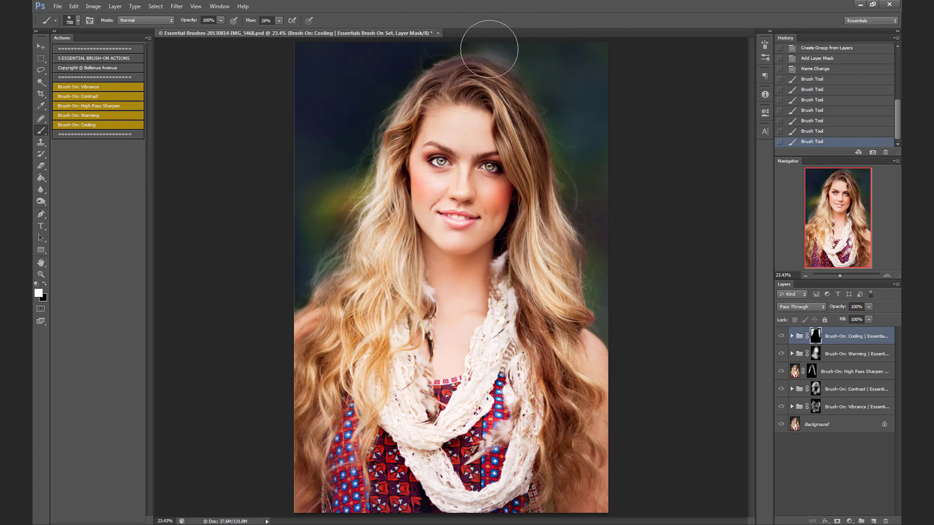
pyautogui.moveTo(490, 49)
pyautogui.mouseDown()
pyautogui.moveTo(600, 221)
pyautogui.moveTo(616, 320)
pyautogui.mouseUp()
pyautogui.moveTo(377, 201)
pyautogui.mouseDown()
pyautogui.moveTo(360, 220)
pyautogui.moveTo(360, 256)
pyautogui.moveTo(361, 228)
pyautogui.mouseUp()
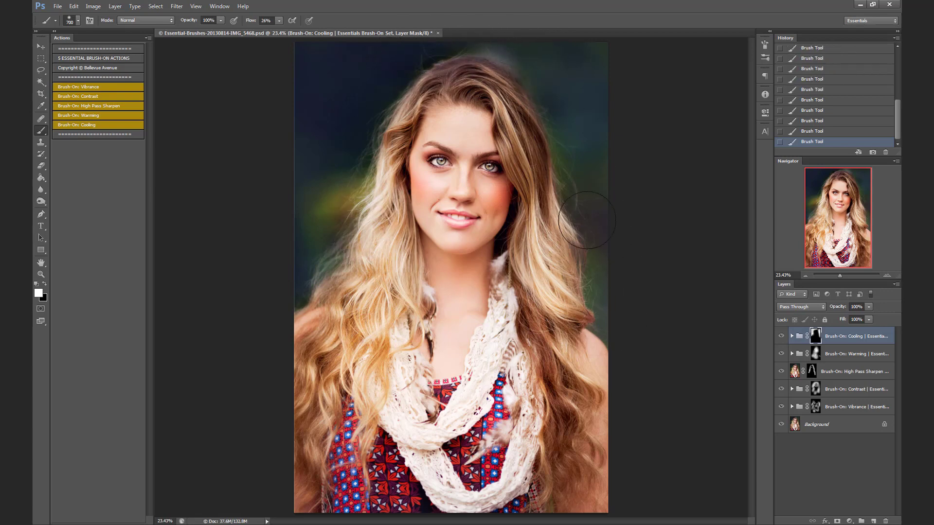
# Step: Lower the cooling group's opacity to 49% and compare the portrait with all effect layers hidden and shown
pyautogui.click(869, 307)
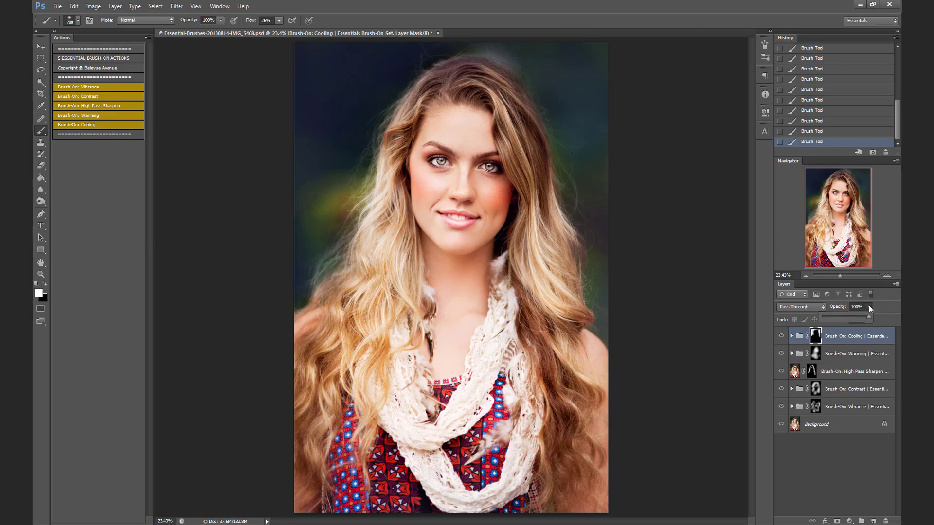
pyautogui.click(844, 316)
pyautogui.keyDown('alt'); pyautogui.click(781, 430); pyautogui.keyUp('alt')
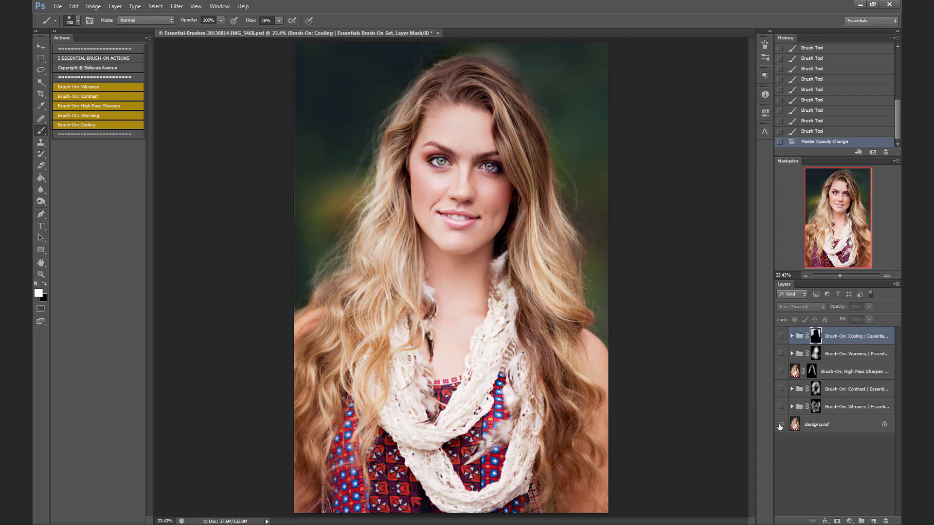
pyautogui.keyDown('alt'); pyautogui.click(781, 426); pyautogui.keyUp('alt')
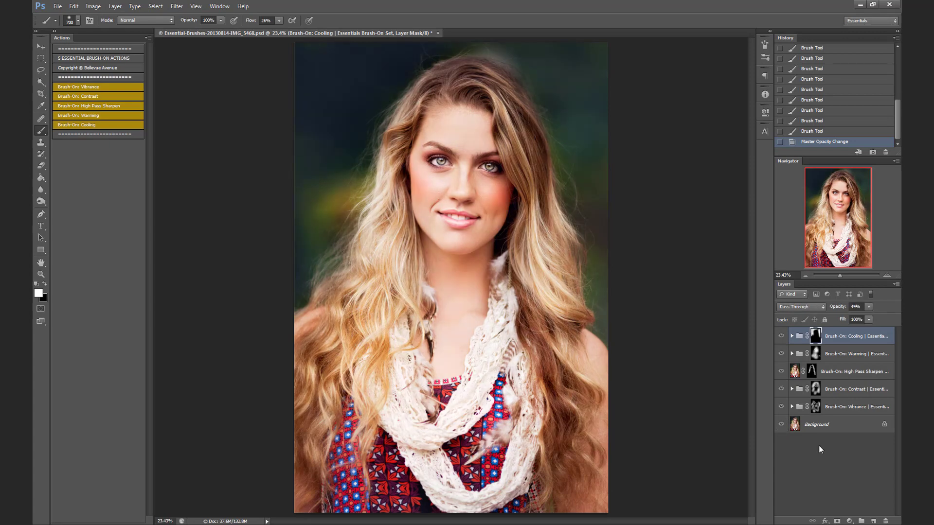